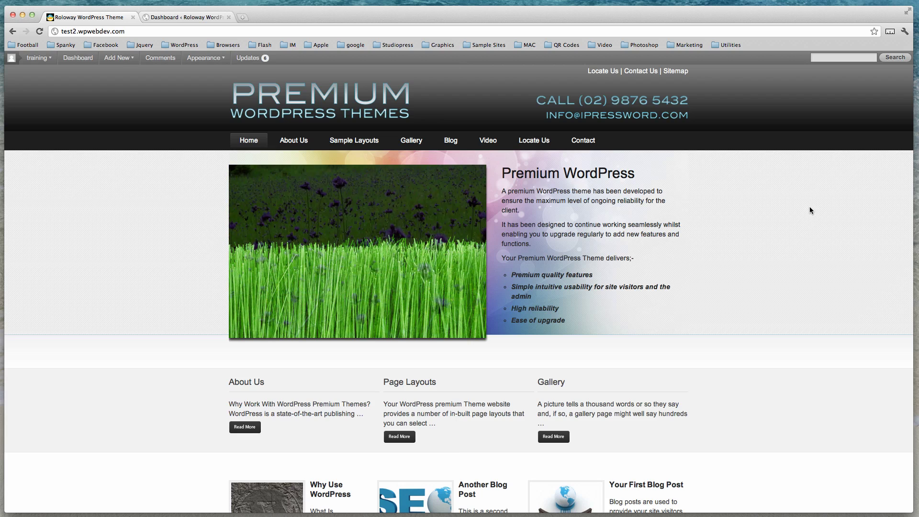
Step: Look over the site's homepage, from the slideshow and text area down to the featured pages and blog posts
mouse_move(357, 277)
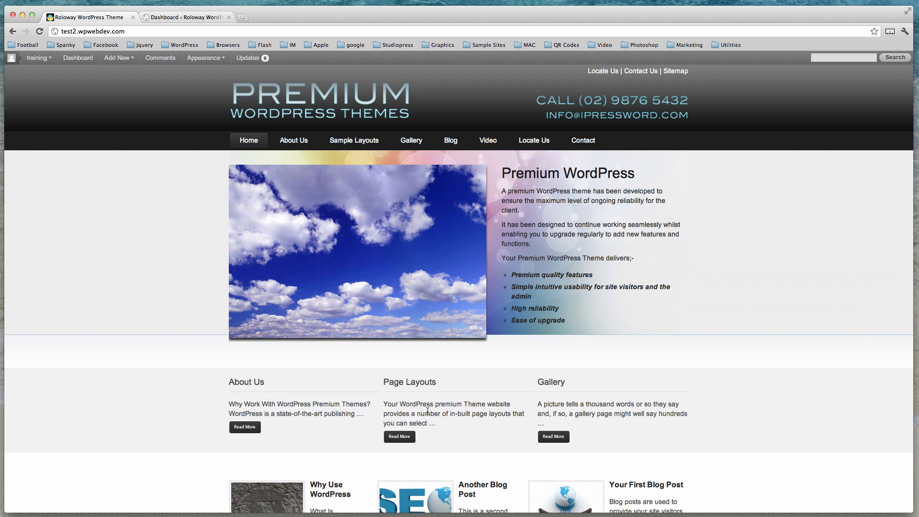
scroll(367, 452, down, 3)
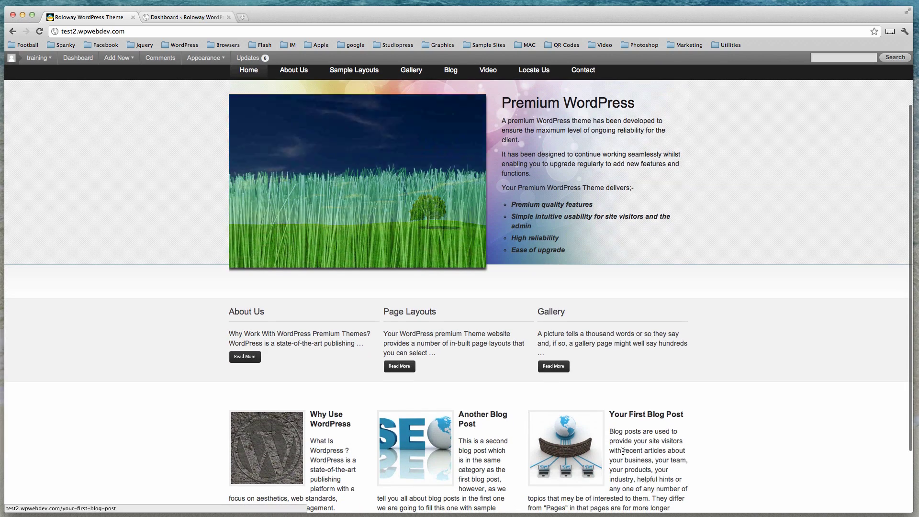
scroll(622, 452, down, 2)
scroll(622, 452, down, 2)
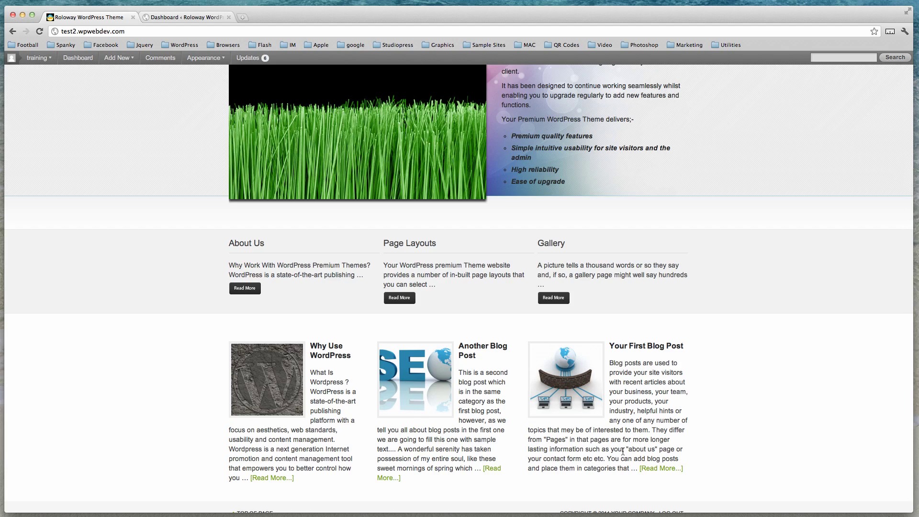
scroll(623, 451, up, 4)
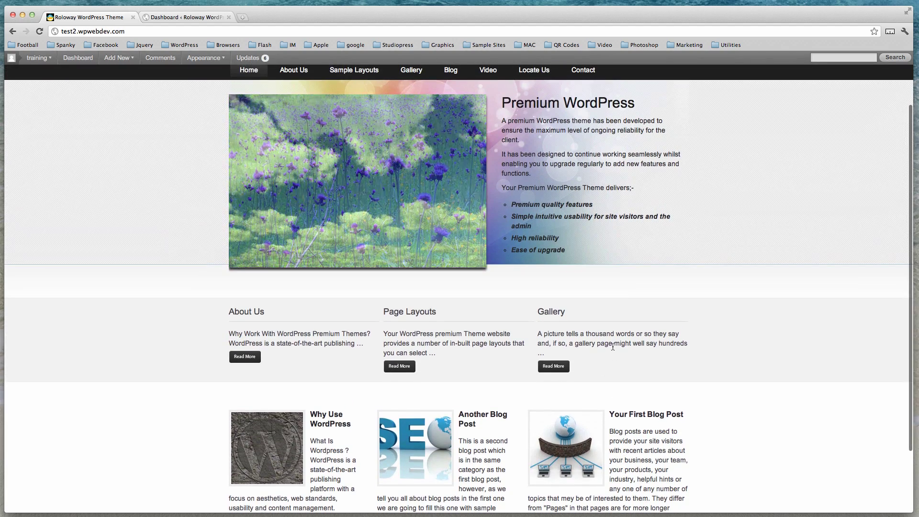
scroll(613, 347, up, 1)
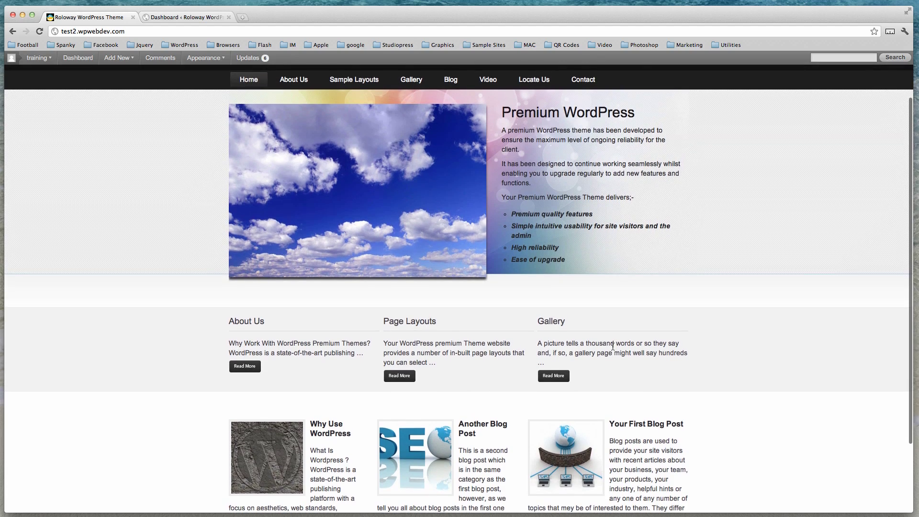
scroll(612, 347, up, 3)
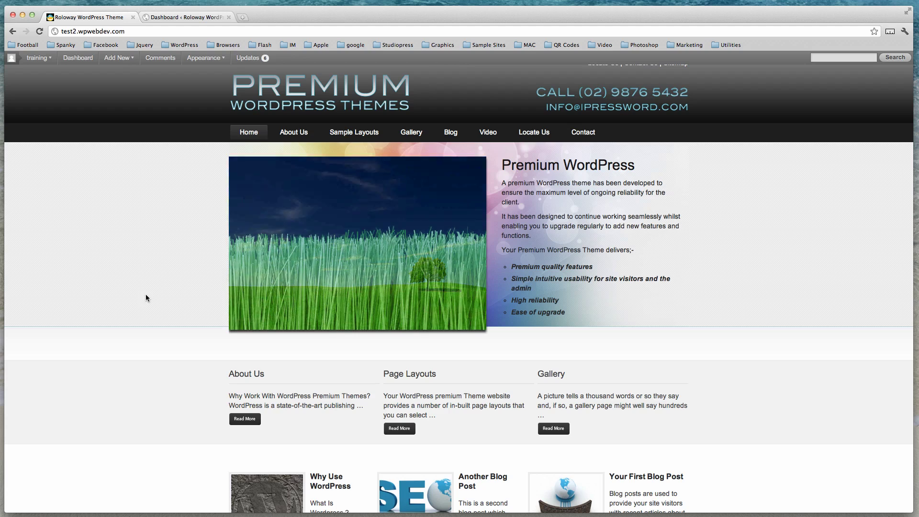
Step: Open the Widgets management page in the site's WordPress admin
click(187, 18)
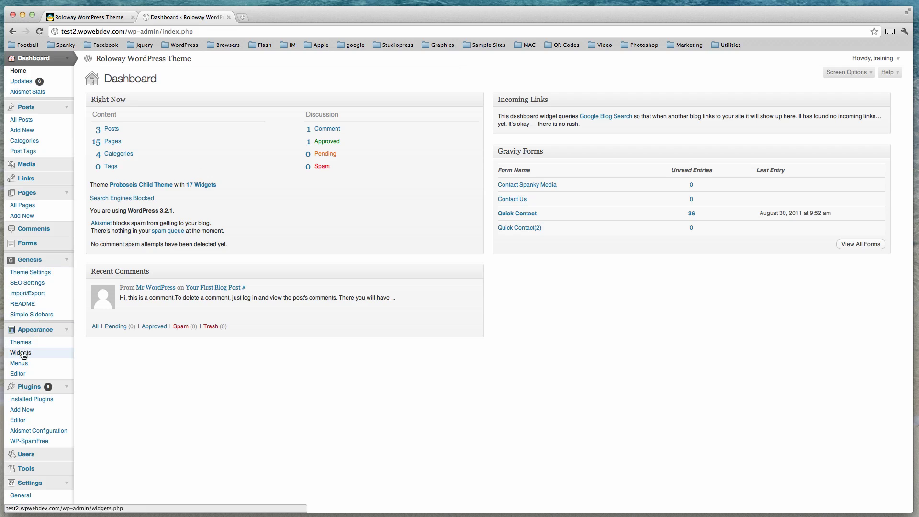
click(68, 331)
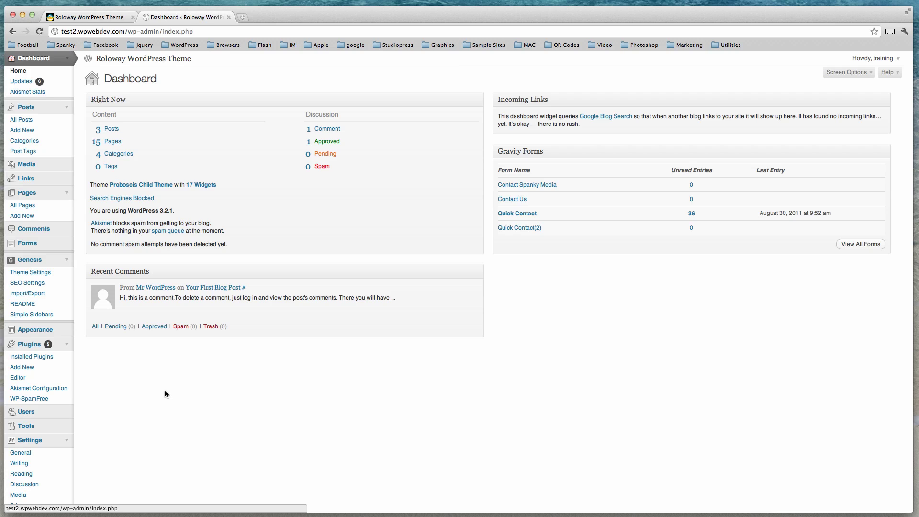
click(67, 331)
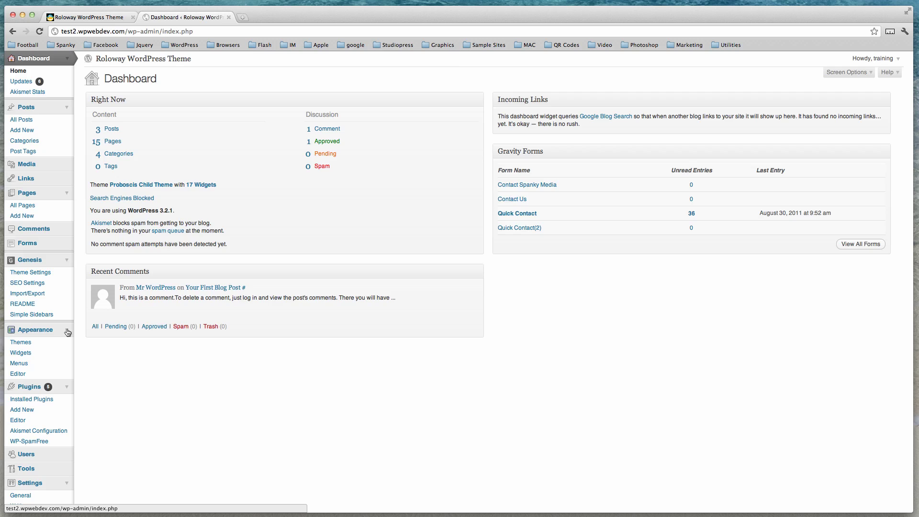
click(24, 353)
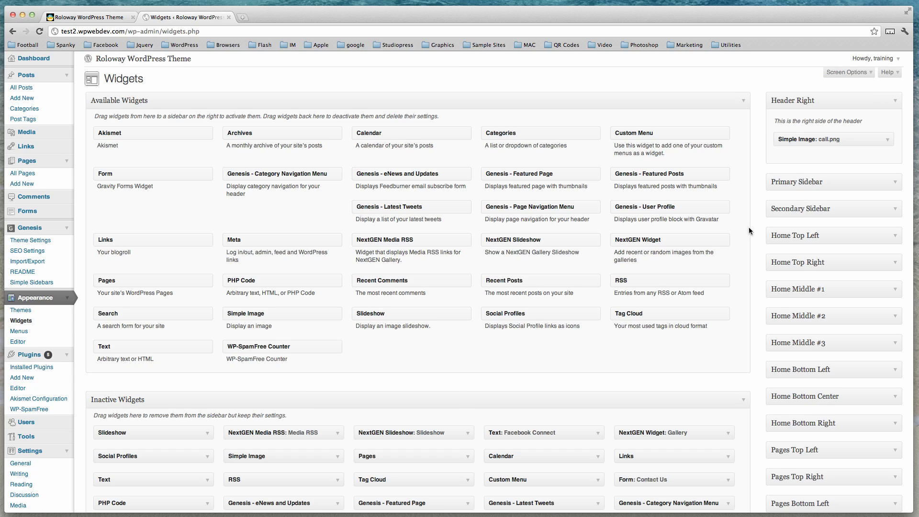
Step: Open the text widget in the Home Top Right area and compare its content with the live homepage
click(896, 101)
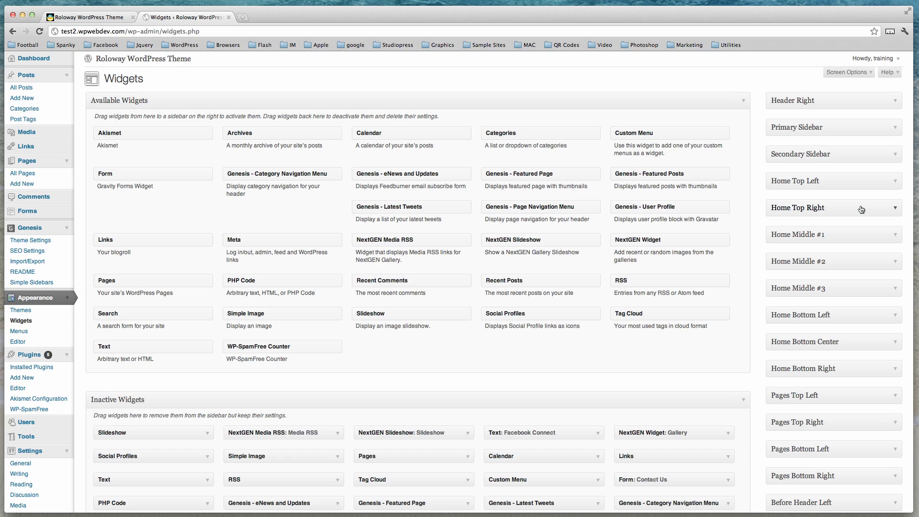
click(894, 209)
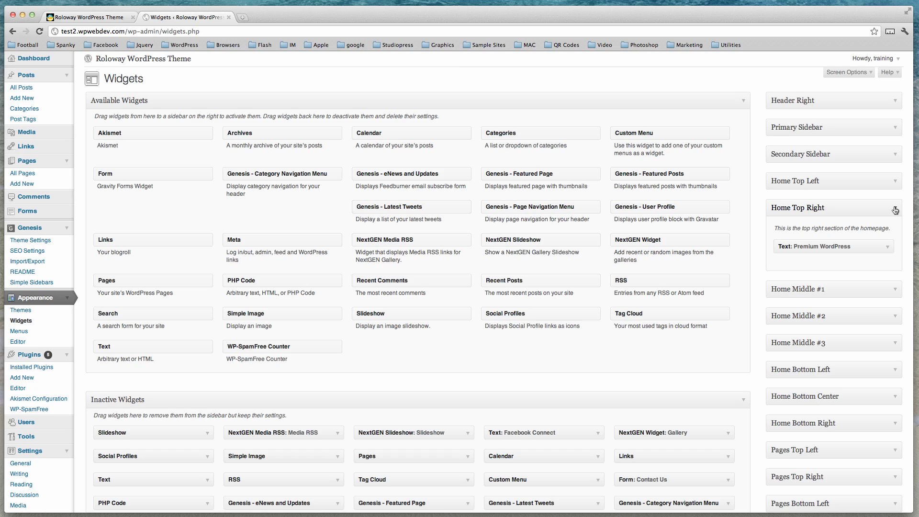
click(889, 249)
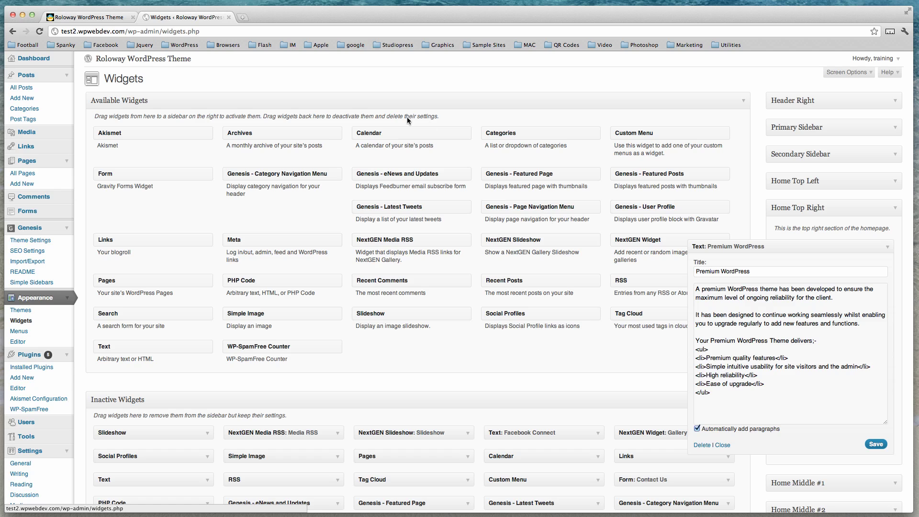
click(98, 19)
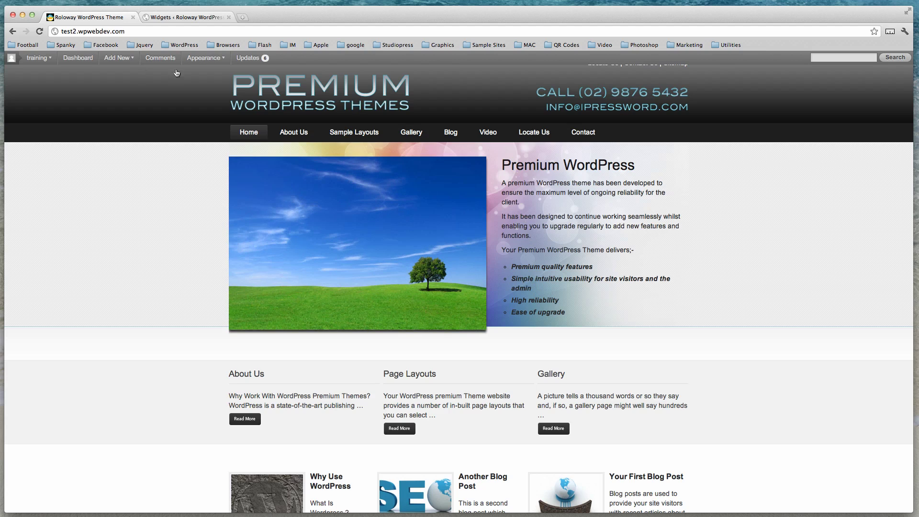
click(179, 16)
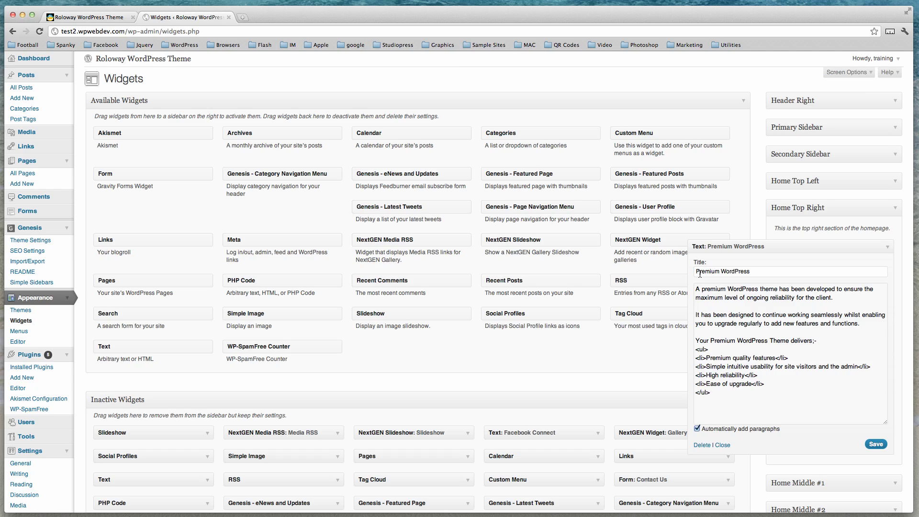
Step: Change the text widget's title to "WordPress Premium", save it and reload the homepage to check the heading
drag(696, 272, 721, 273)
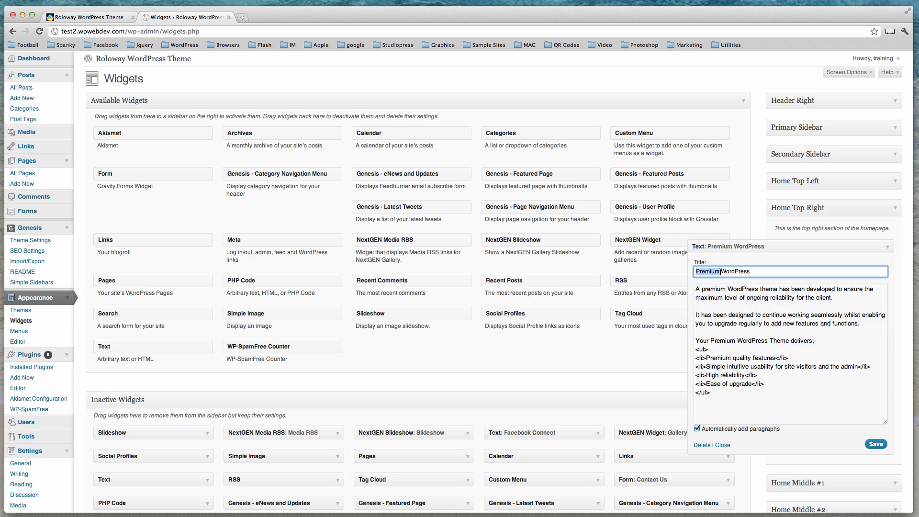
key(BackSpace)
text(Premium)
click(873, 445)
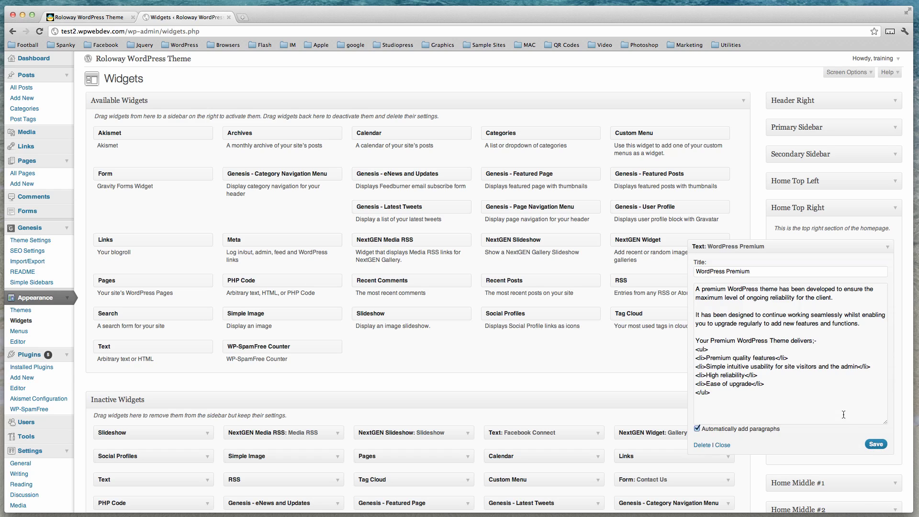
click(108, 19)
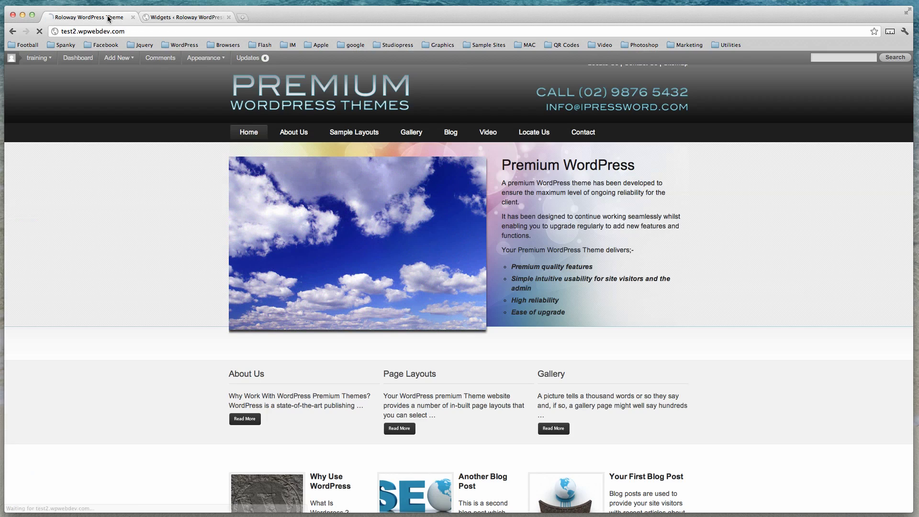
key(super+r)
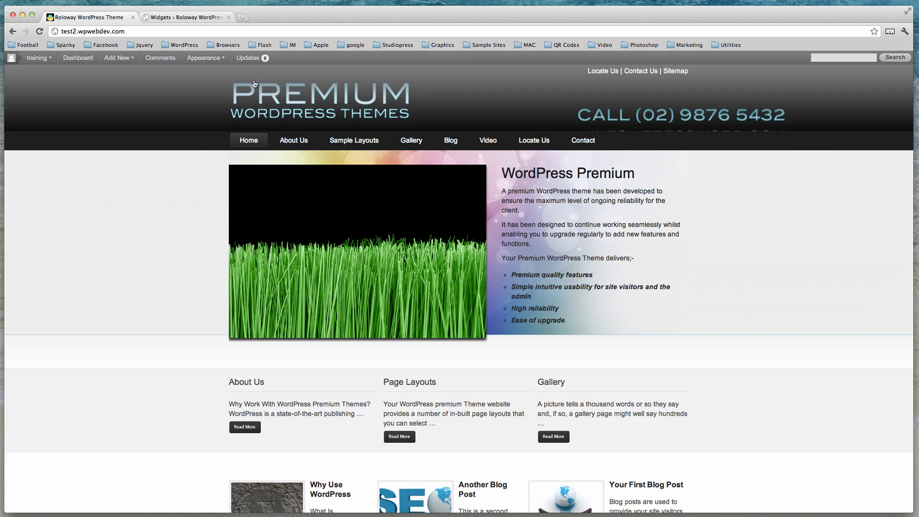
Step: Edit the text widget's title to "Premium Premium" and collapse the widget without saving
click(199, 18)
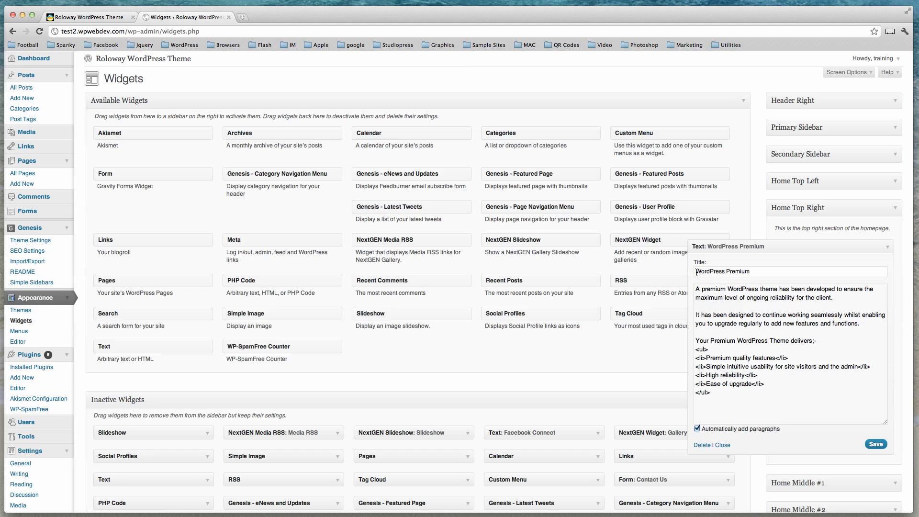
drag(697, 272, 728, 272)
key(BackSpace)
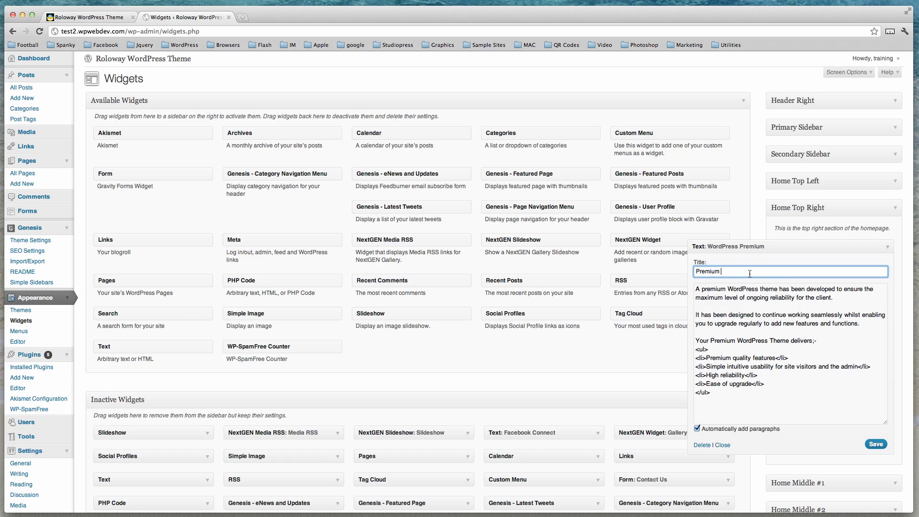
text(Premium)
click(756, 297)
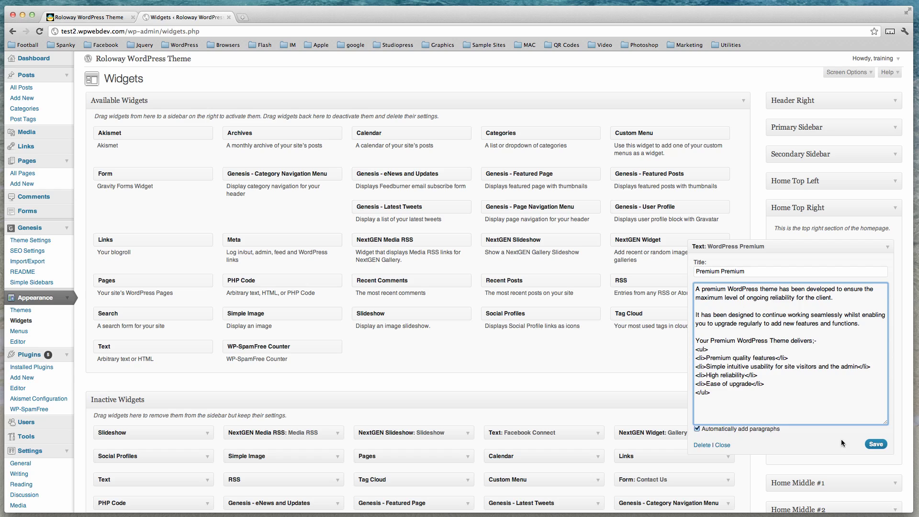
click(888, 249)
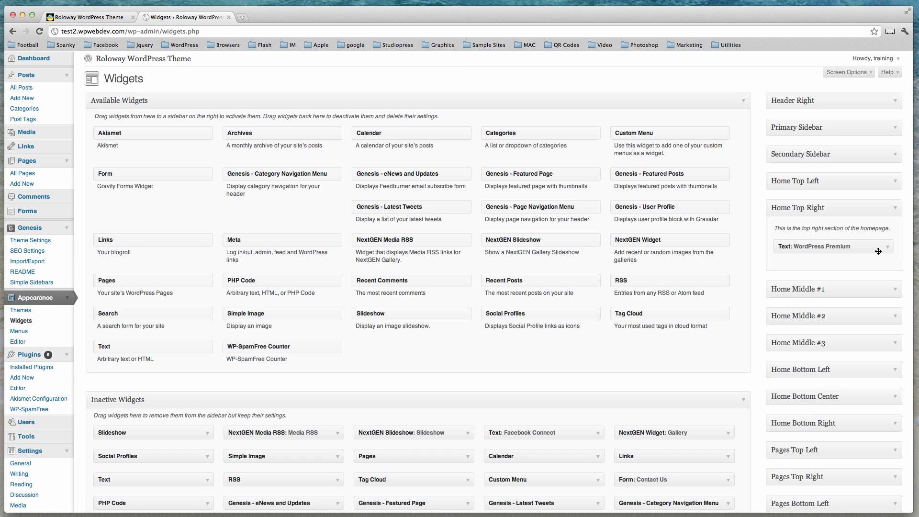
Step: Move the WordPress Premium text widget from Home Top Right to the Inactive Widgets area, keeping its settings
scroll(854, 252, down, 1)
scroll(851, 250, down, 3)
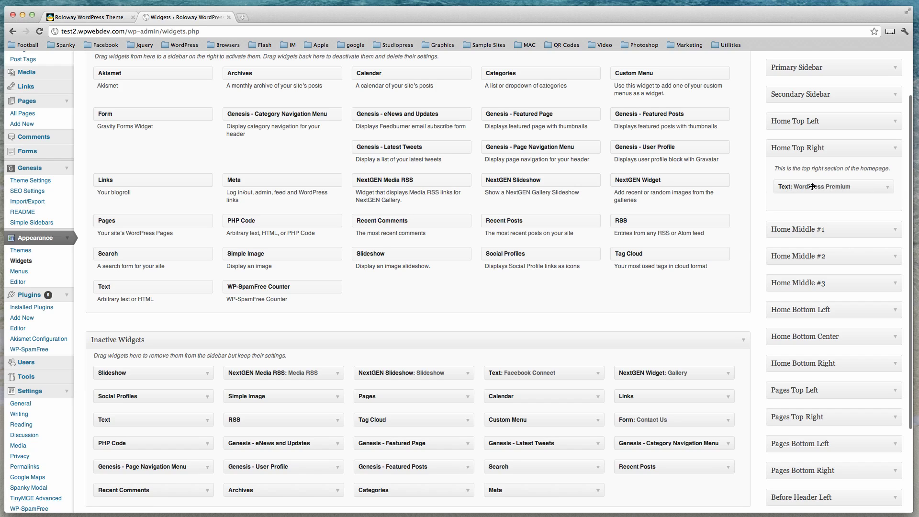
drag(812, 187, 651, 430)
Step: Add a Search widget to the Home Top Right area, title it "Search Here" and save it
scroll(629, 226, up, 2)
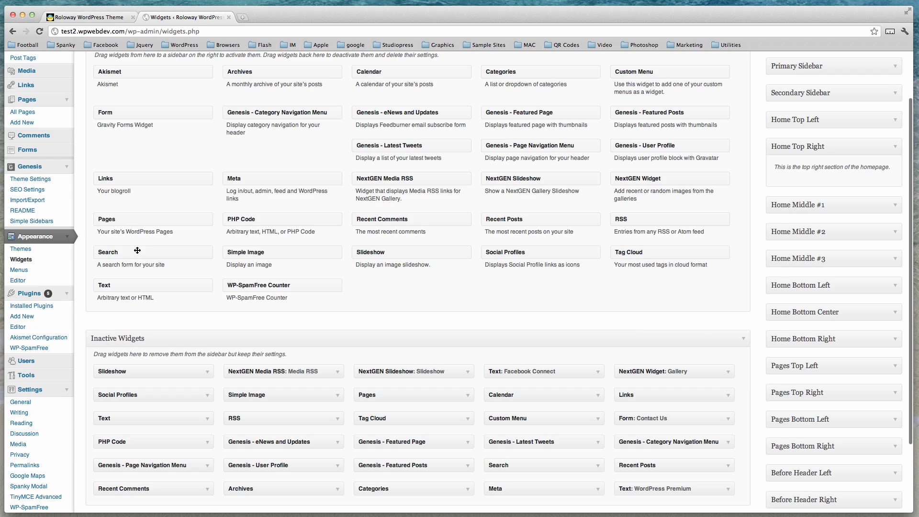
drag(137, 250, 811, 184)
click(821, 209)
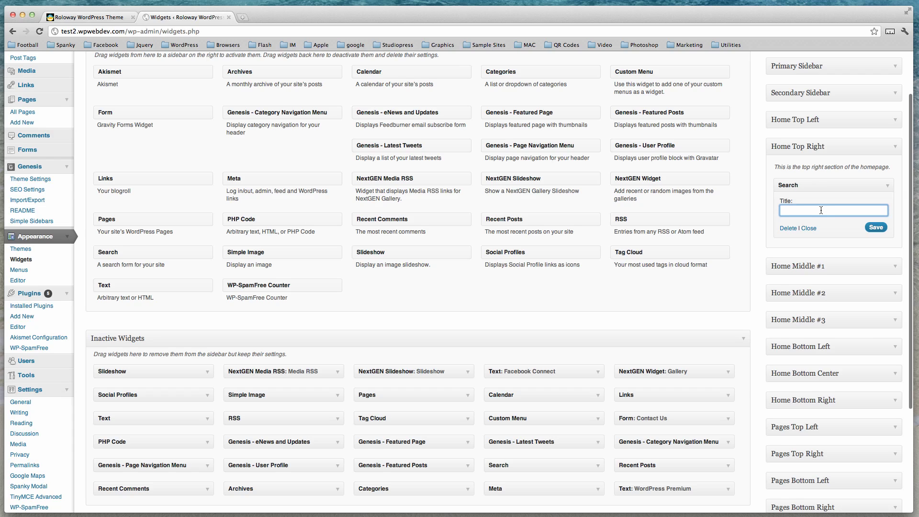
text(Search Here)
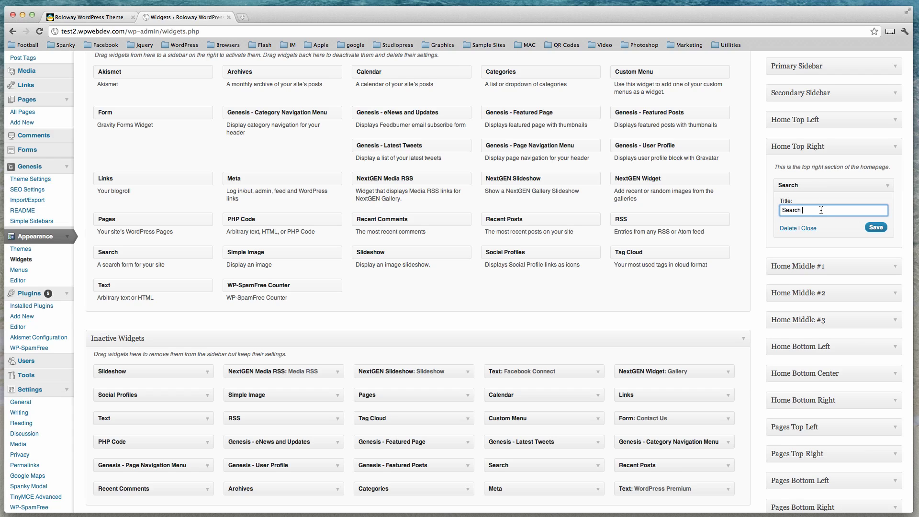
click(875, 228)
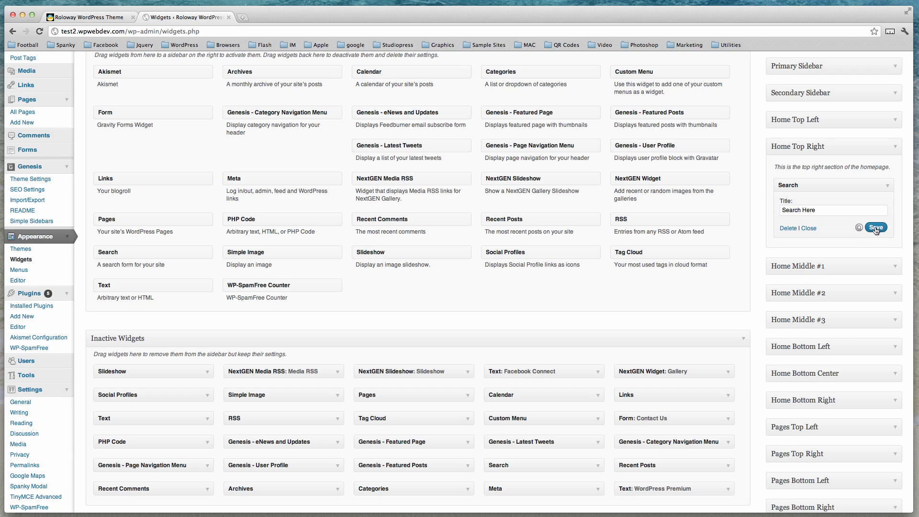
Step: Reload the live homepage and check the area beside the slideshow for the new search widget
click(92, 18)
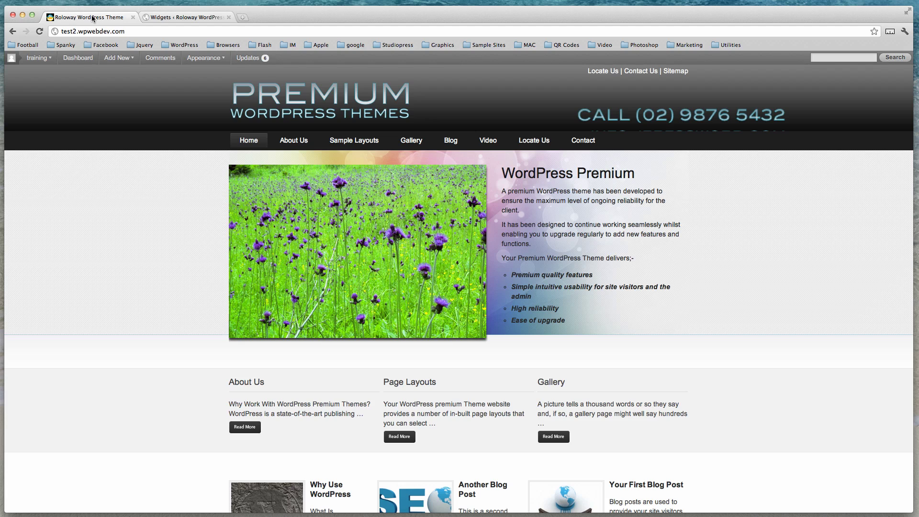
key(super+r)
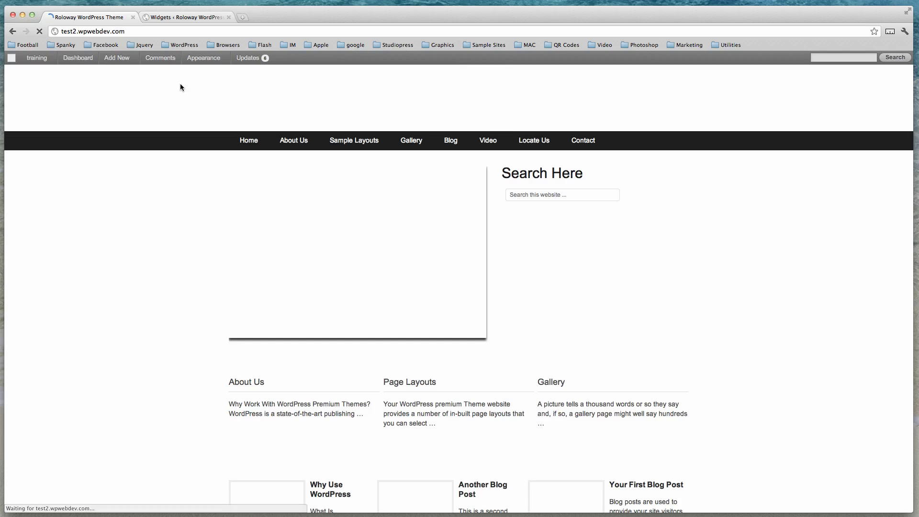
scroll(182, 179, down, 3)
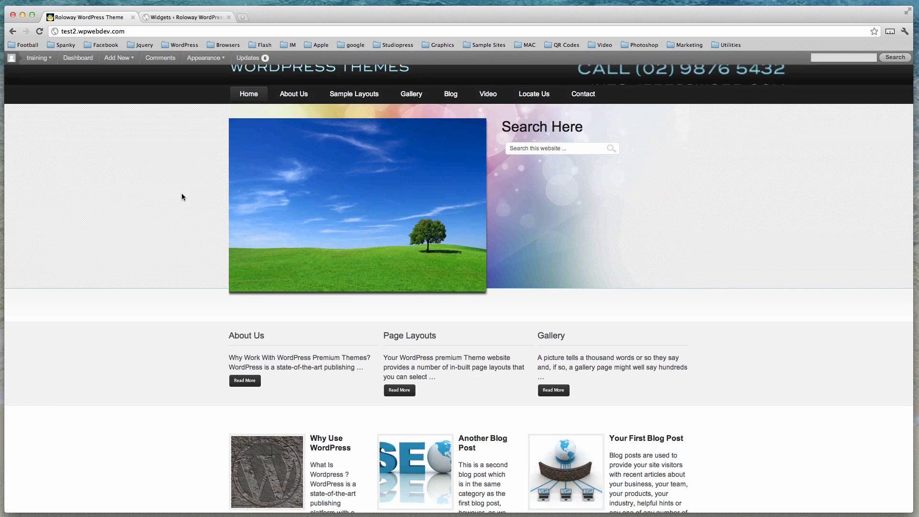
scroll(618, 174, down, 1)
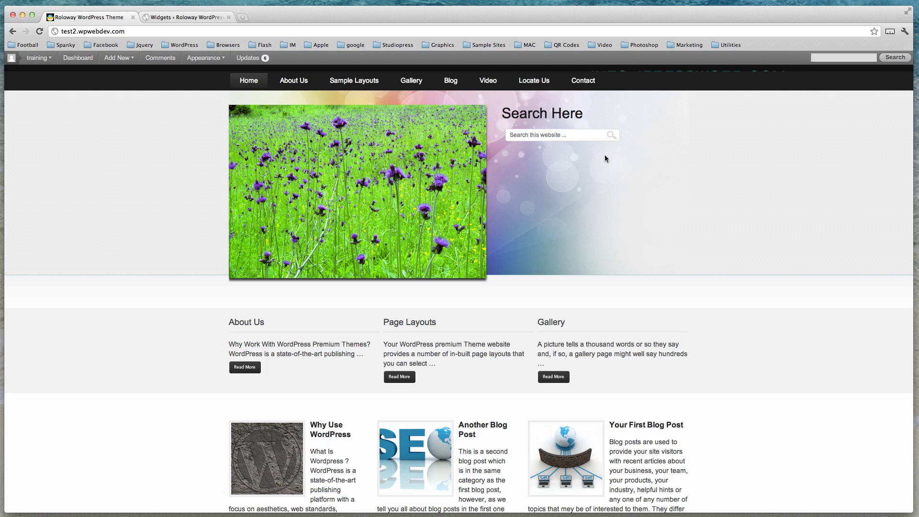
Step: Move the Search Here widget to Inactive Widgets and return the WordPress Premium text widget to Home Top Right
click(195, 16)
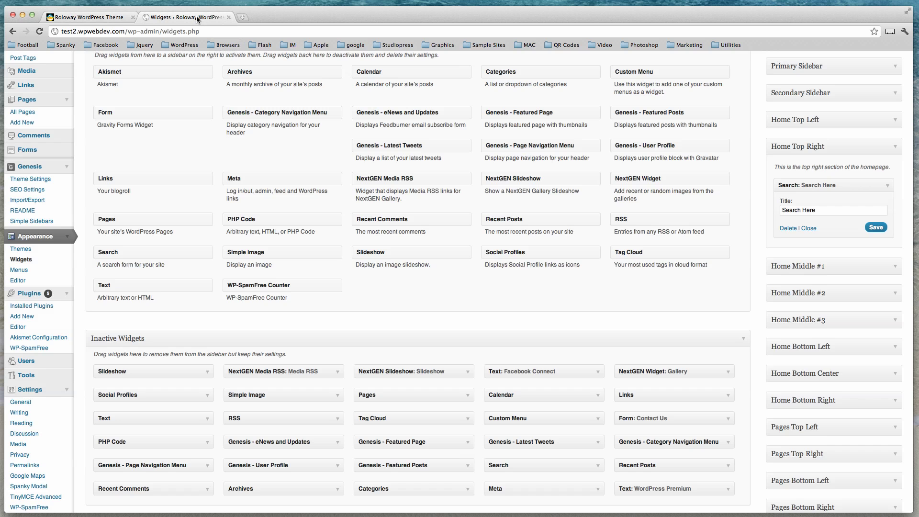
click(888, 188)
drag(853, 186, 668, 458)
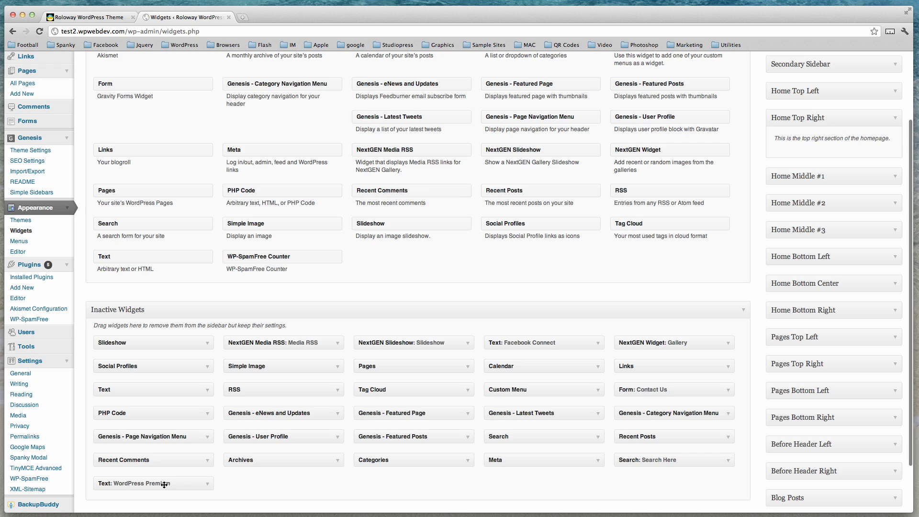
drag(164, 484, 848, 158)
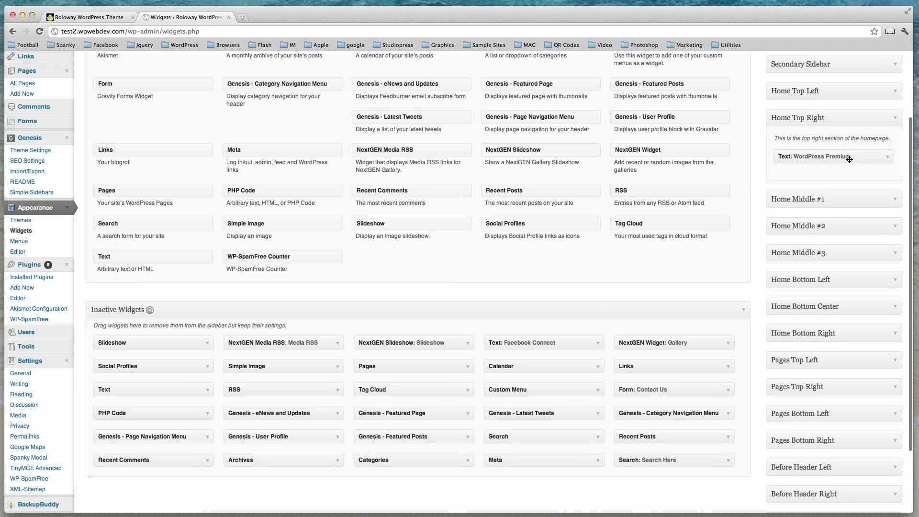
Step: Reload the live homepage and check the area beside the slideshow for the restored WordPress Premium text
click(93, 18)
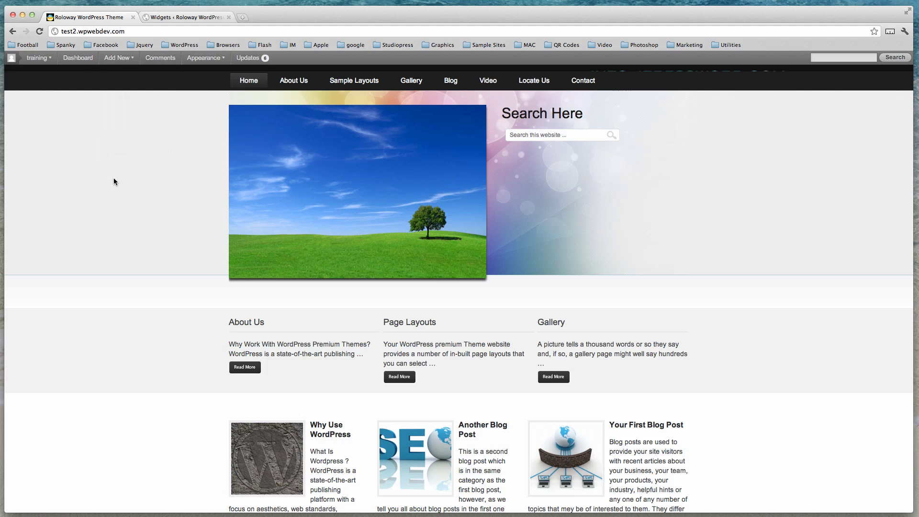
key(super+r)
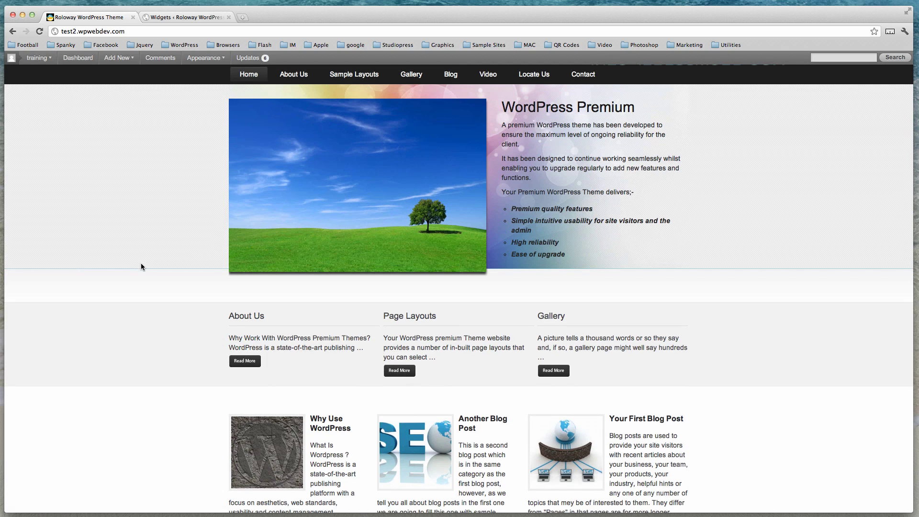
Step: On the Widgets admin page, collapse Home Top Right and examine which widgets the Home Middle #1 and Home Bottom Left areas hold
click(188, 18)
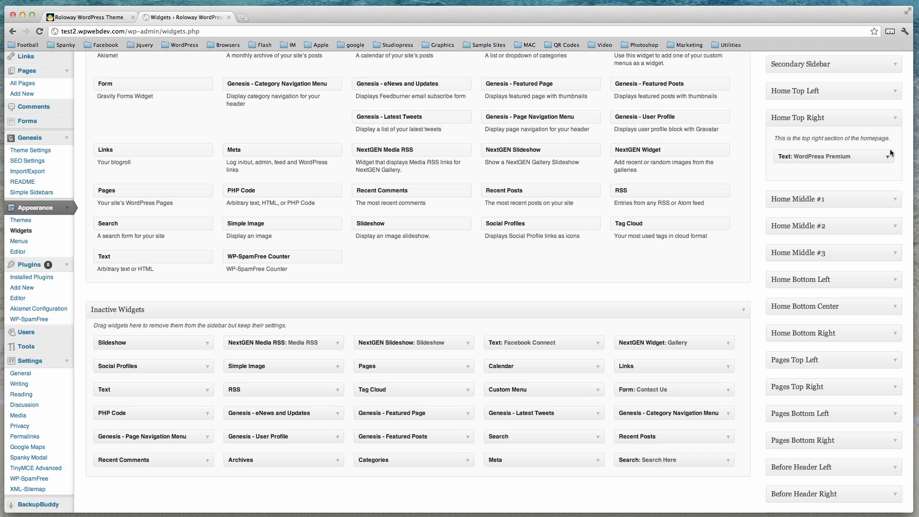
click(892, 120)
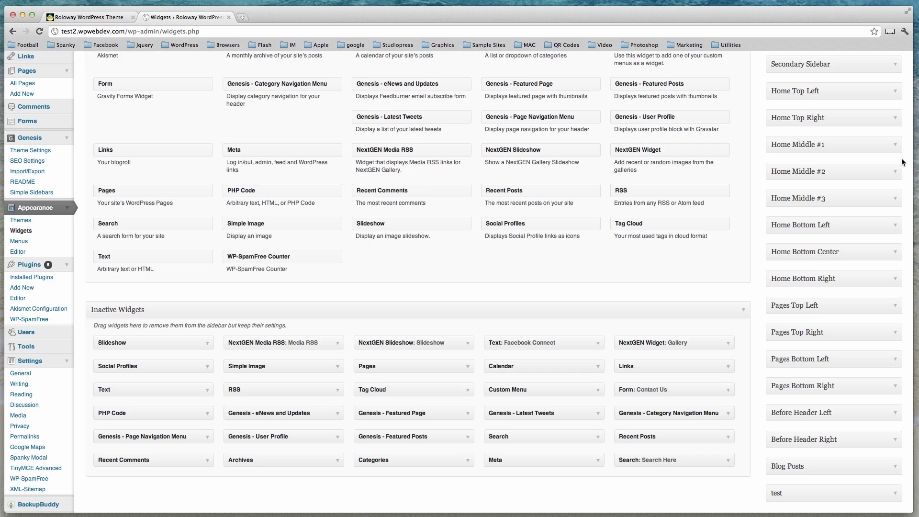
click(894, 146)
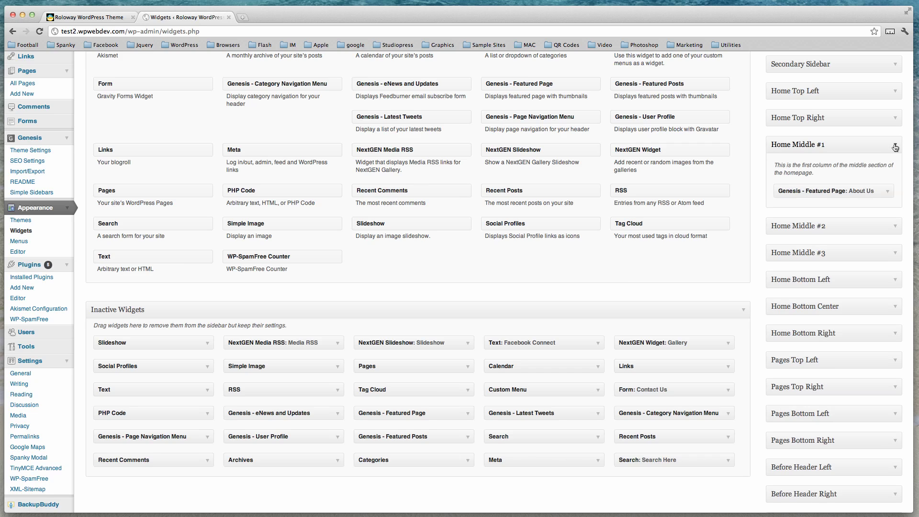
click(894, 145)
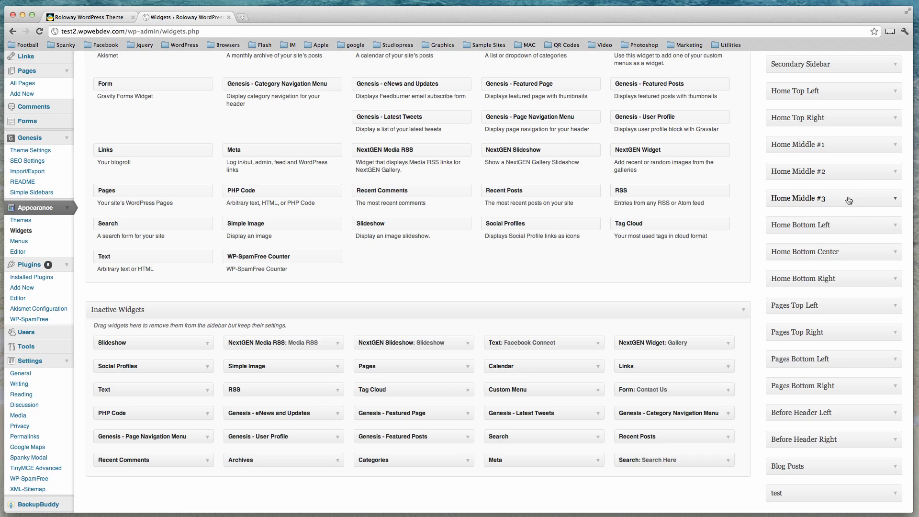
click(894, 226)
click(894, 226)
Step: Open the live site's About Us page and examine the widgets in its sidebar
click(87, 18)
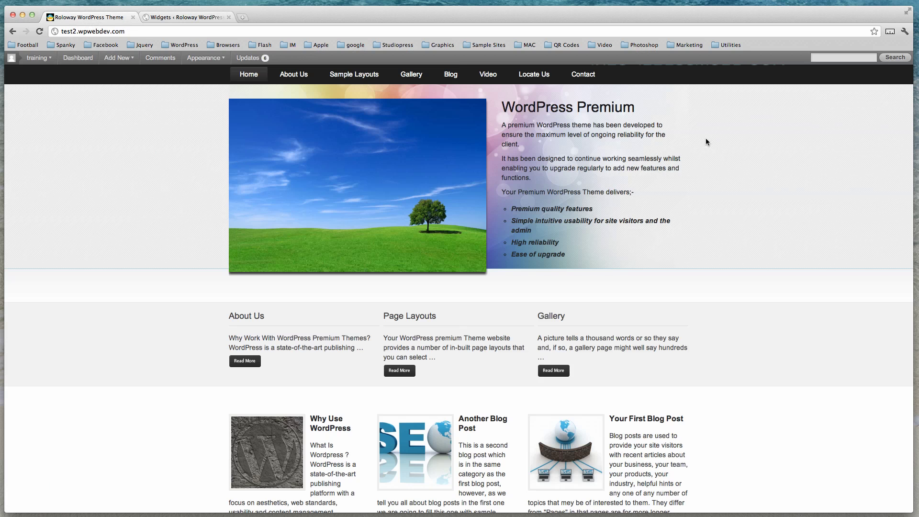
click(281, 75)
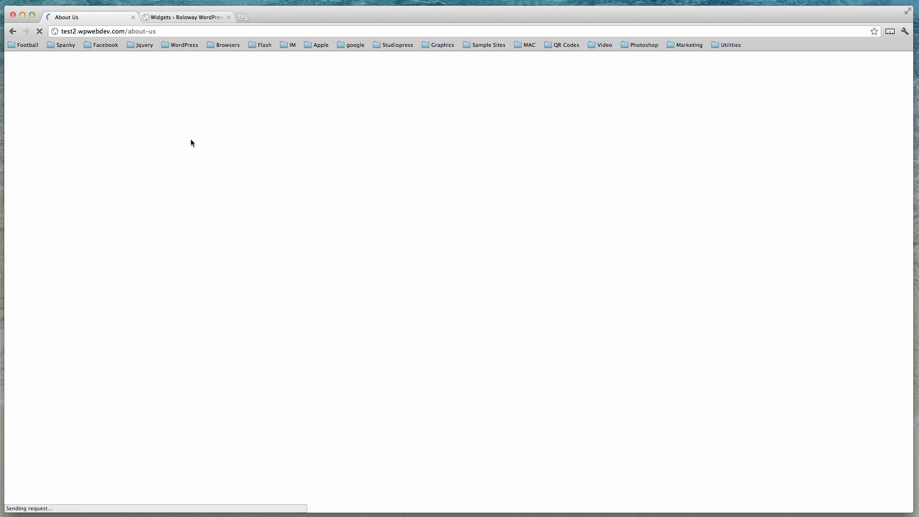
scroll(178, 152, down, 3)
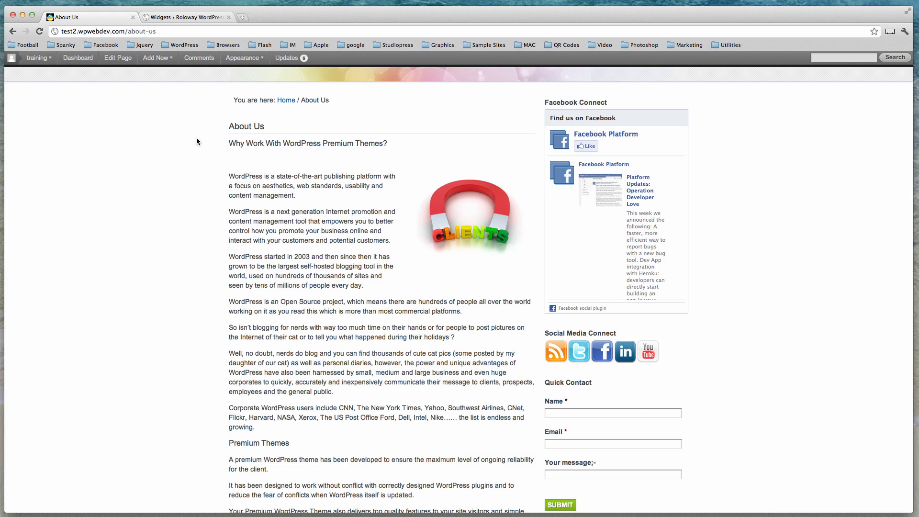
Step: Expand the Primary Sidebar area on the Widgets admin page and review the Facebook Connect text widget's settings
click(195, 17)
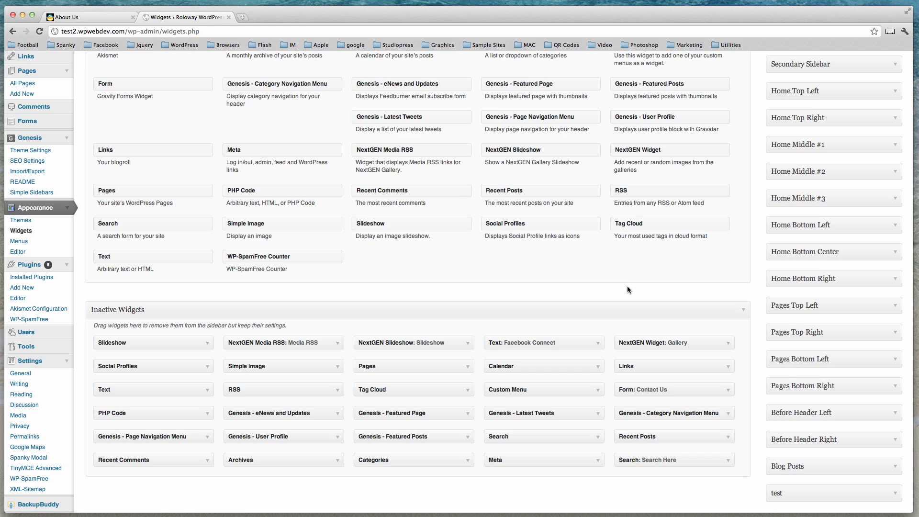
scroll(631, 286, up, 2)
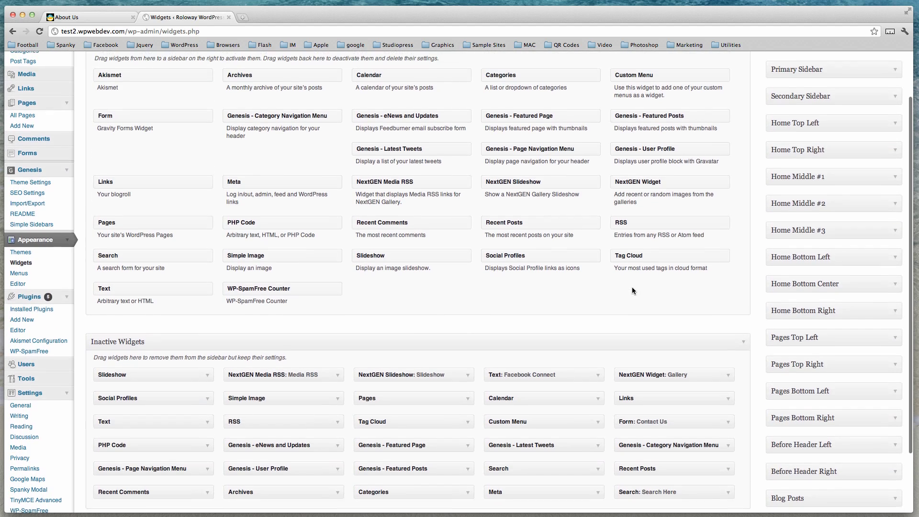
scroll(639, 290, up, 2)
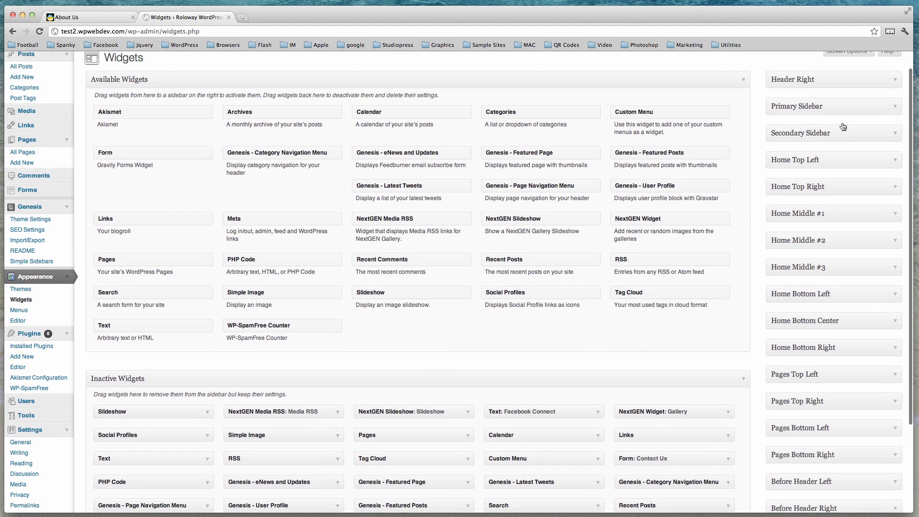
click(894, 110)
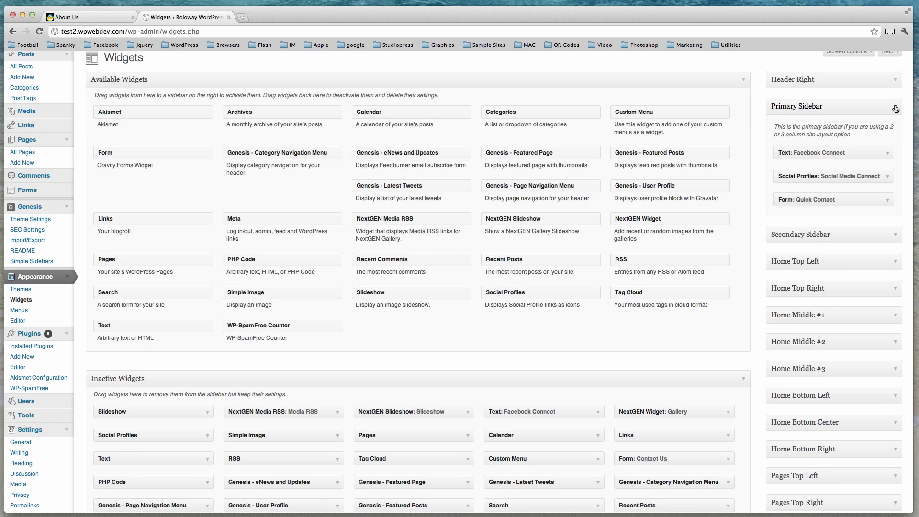
click(887, 155)
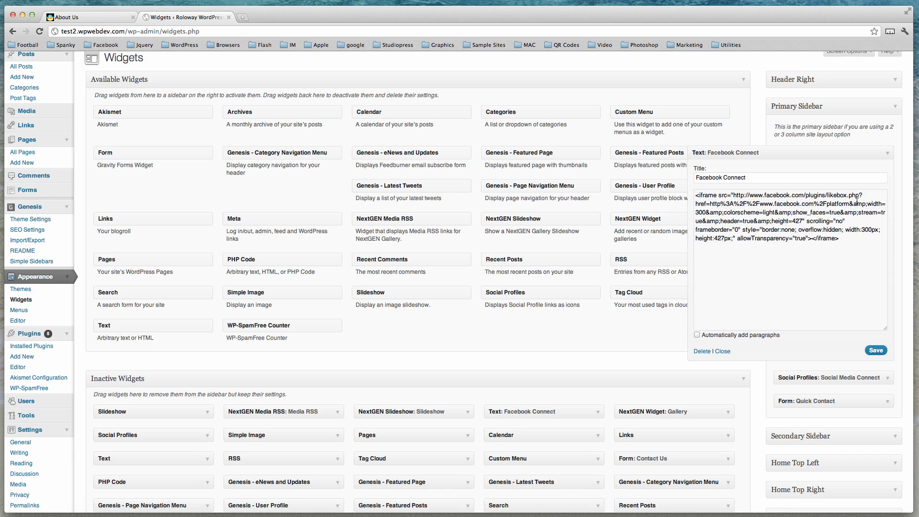
click(888, 154)
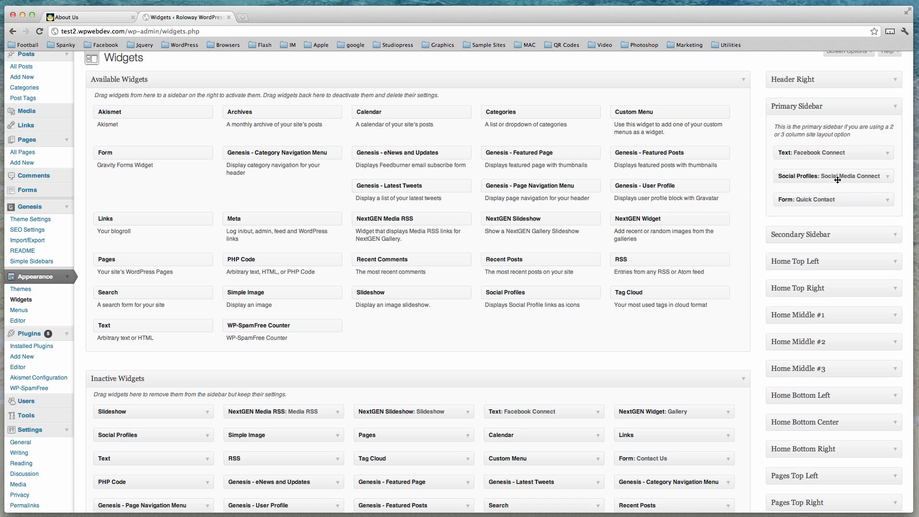
Step: Review the settings of the Social Media Connect and Quick Contact widgets in the Primary Sidebar, closing each without changes
click(888, 177)
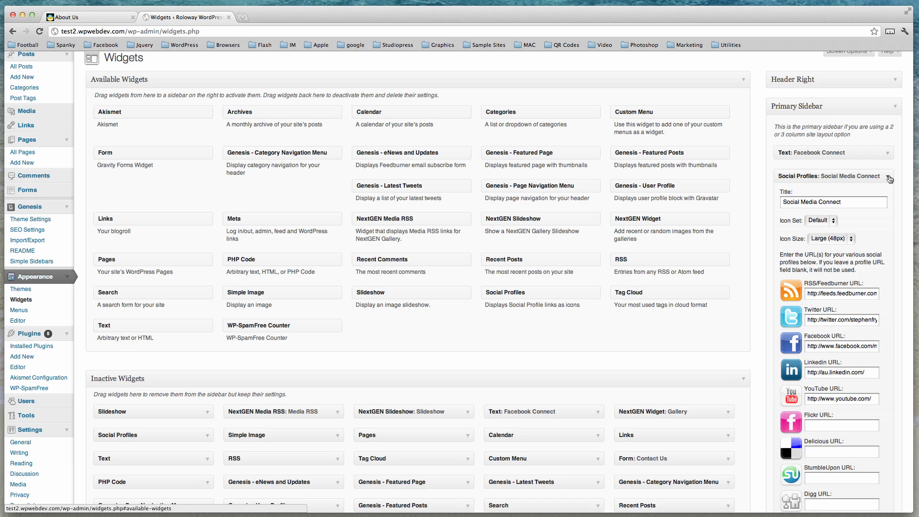
click(888, 177)
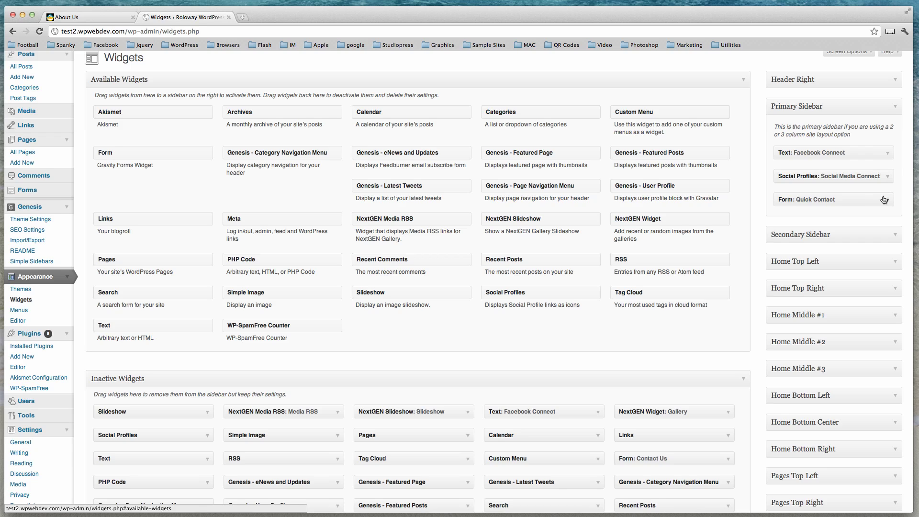
click(888, 200)
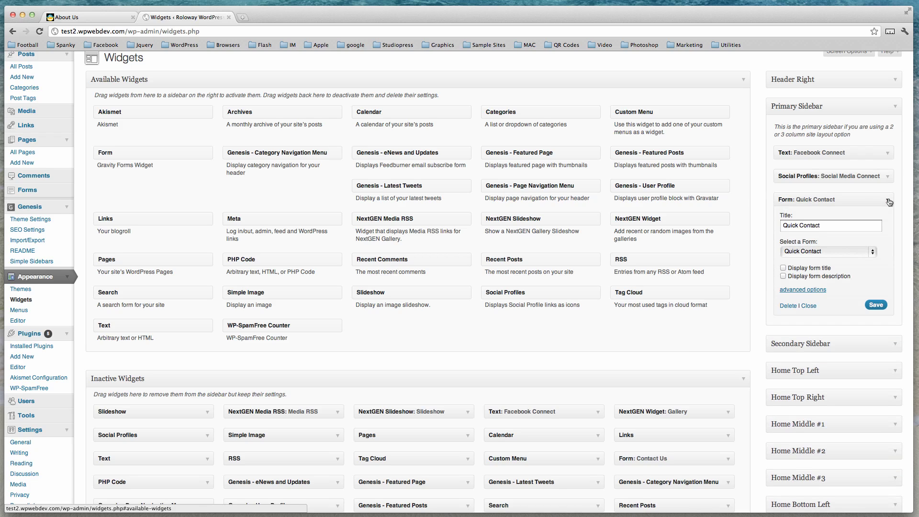
click(888, 200)
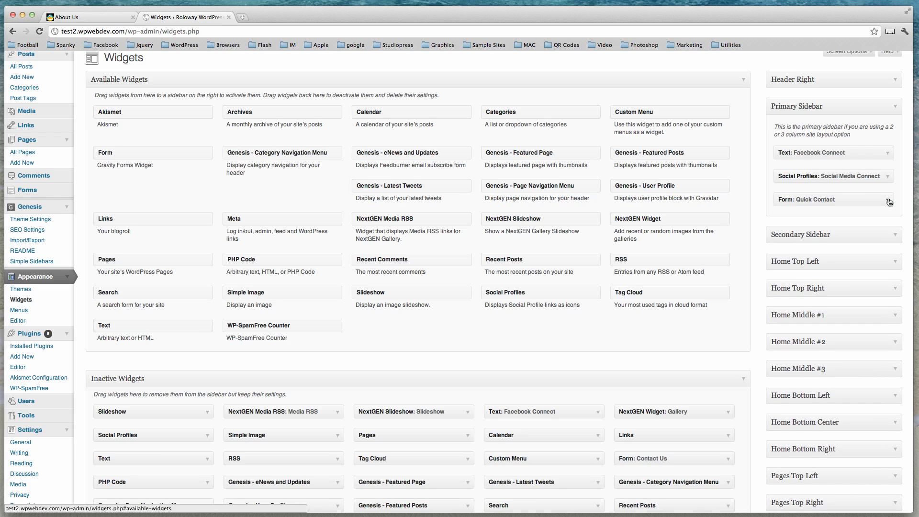